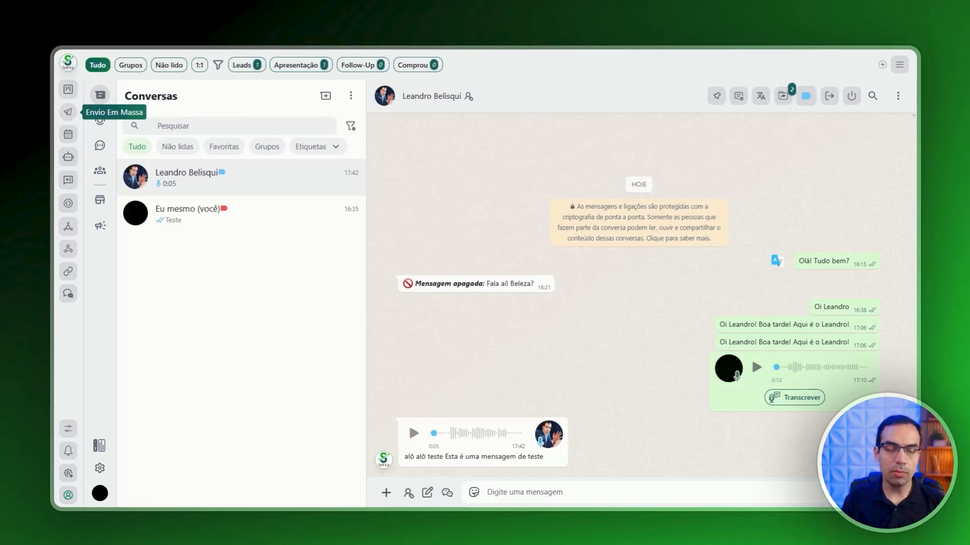
# - Open the Envio Em Massa bulk messaging screen and list the contacts in the Inbox segment
pyautogui.click(71, 115)
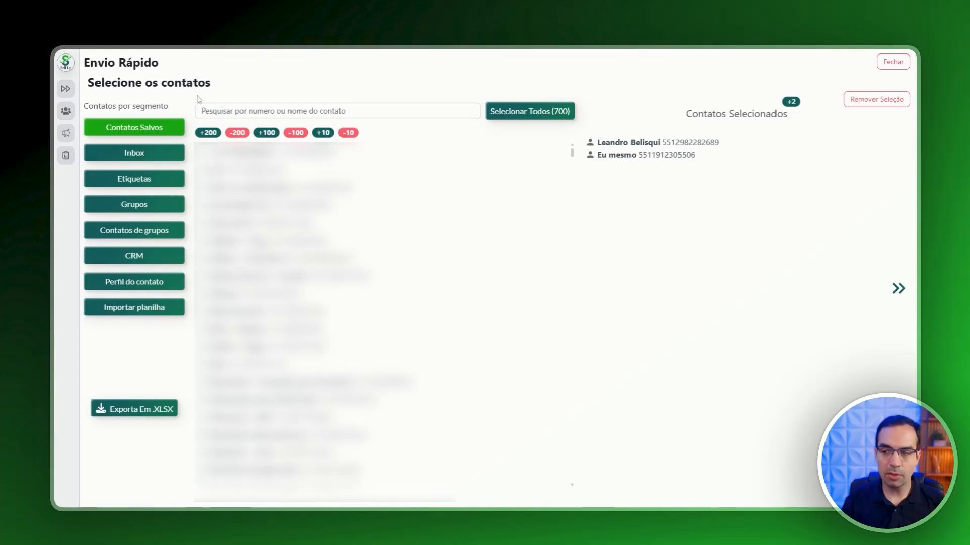
pyautogui.click(139, 157)
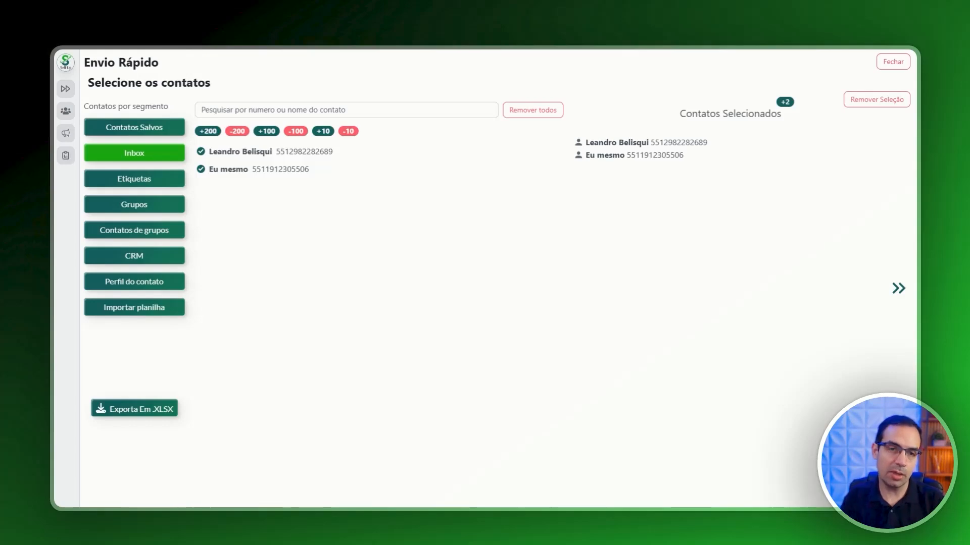
# - List the contacts by label, viewing the Apresentação and Negociação labels
pyautogui.click(147, 182)
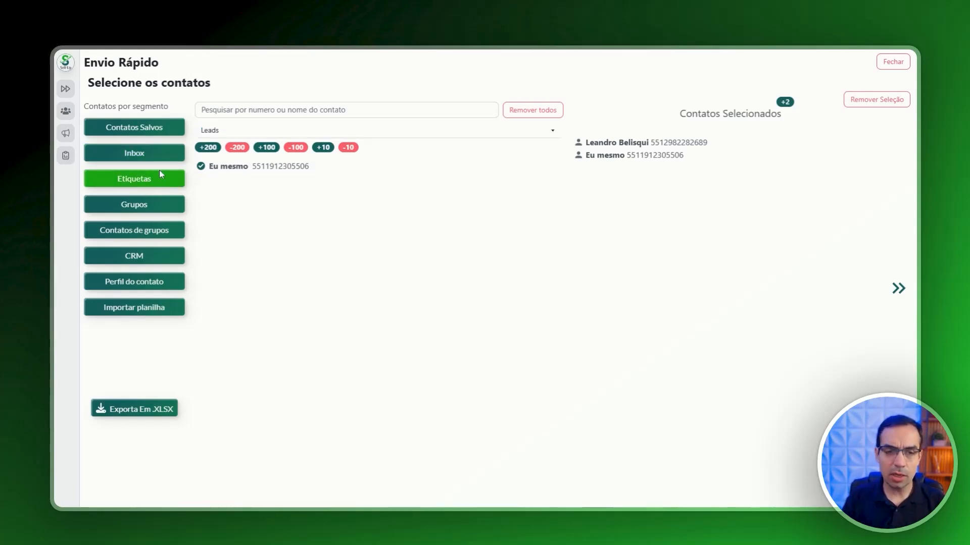
pyautogui.click(425, 132)
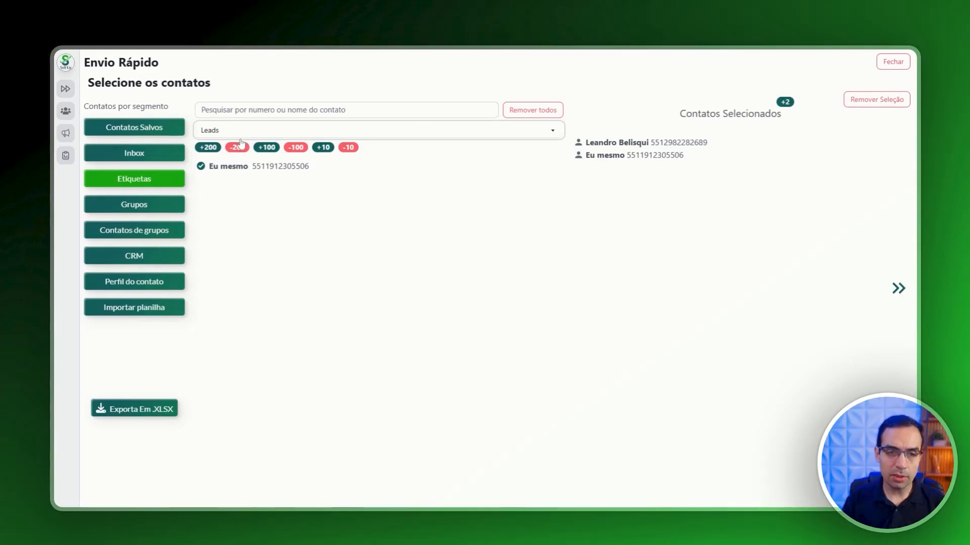
pyautogui.click(253, 154)
pyautogui.click(400, 133)
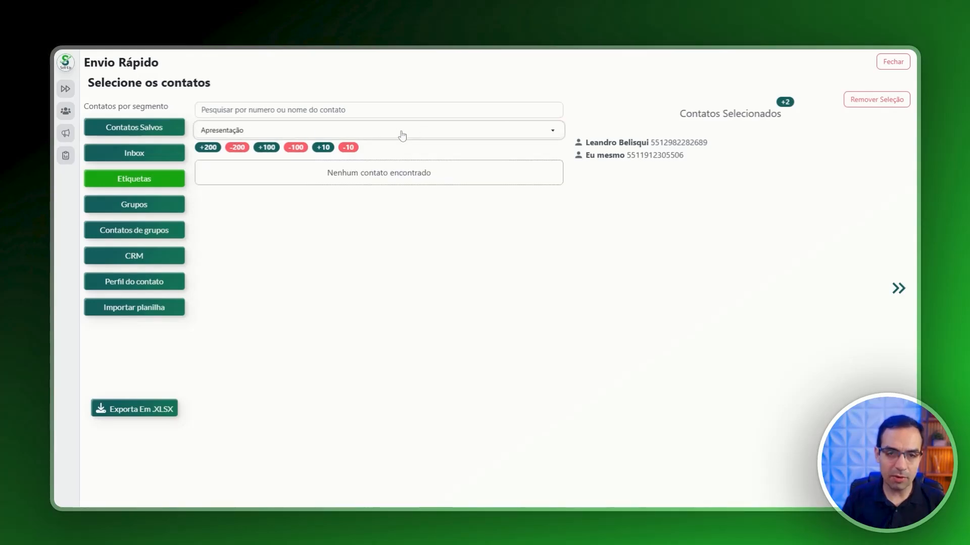
pyautogui.click(234, 196)
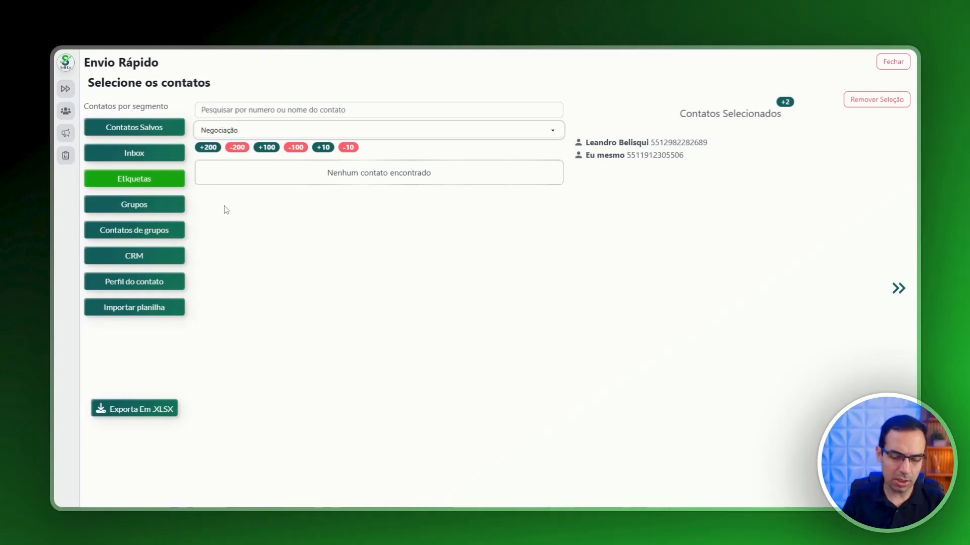
# - Look through the Grupos, Contatos de grupos and CRM segments, including the Clientes Ativos contacts in the CRM
pyautogui.click(139, 205)
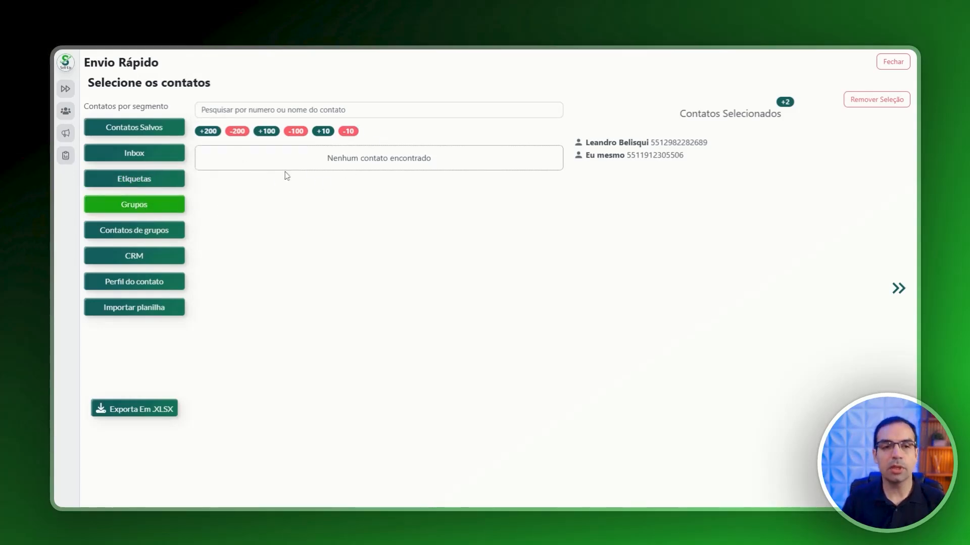
pyautogui.click(154, 231)
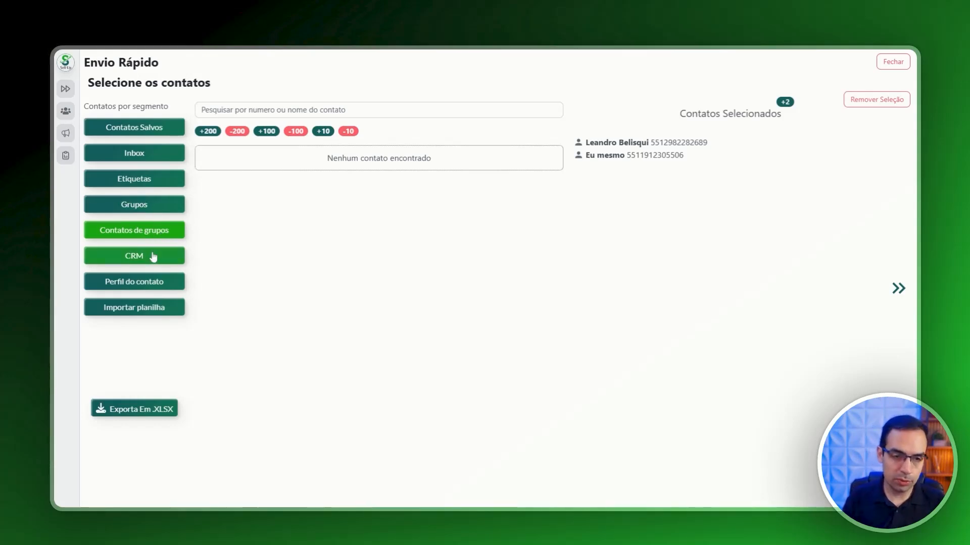
pyautogui.click(153, 257)
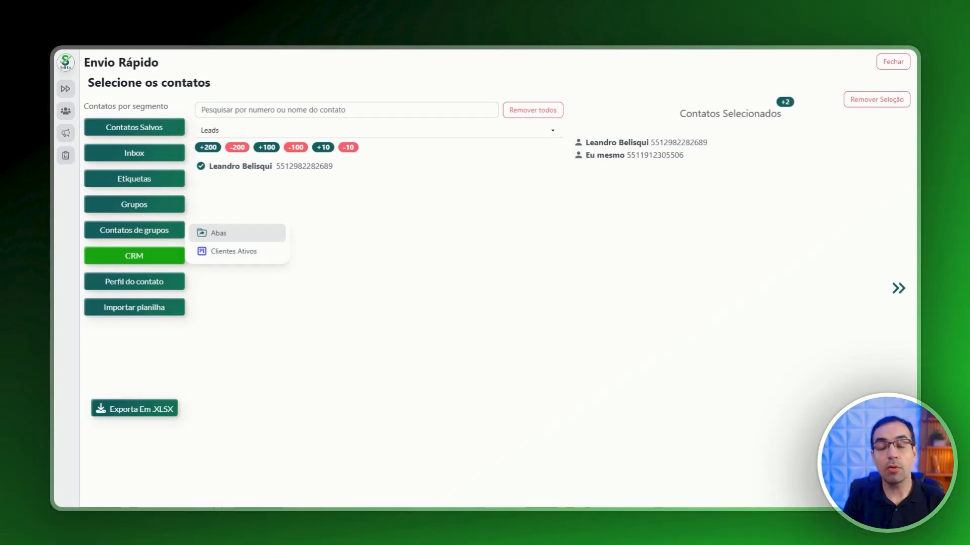
pyautogui.click(223, 251)
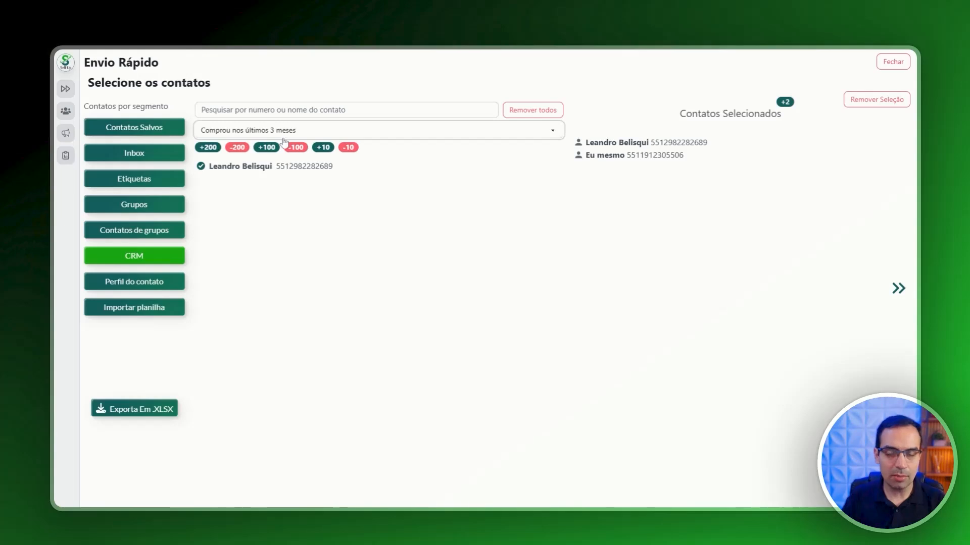
pyautogui.click(228, 282)
# - Examine the contact profile segment, trying Masculino in the advanced filter without applying it and listing Aniversariantes do mês
pyautogui.click(166, 283)
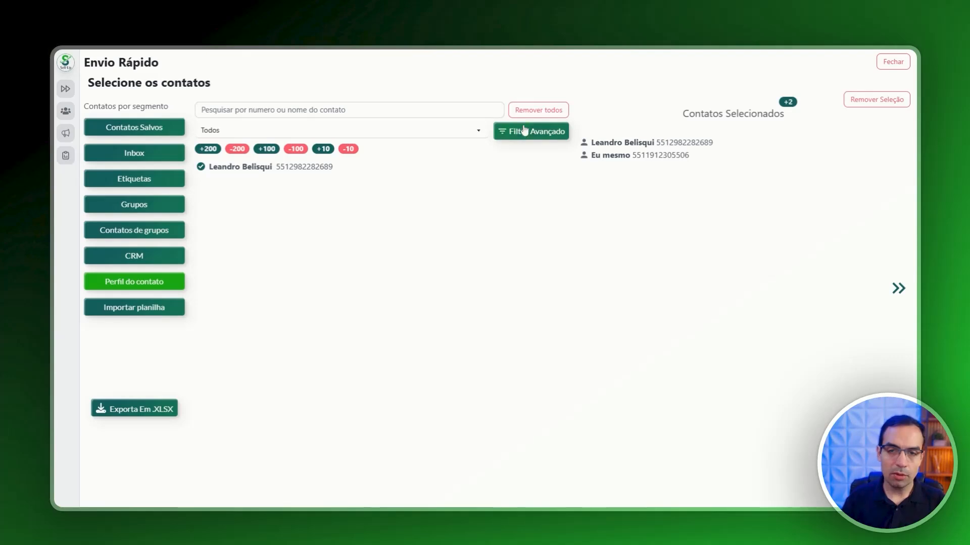
pyautogui.click(502, 141)
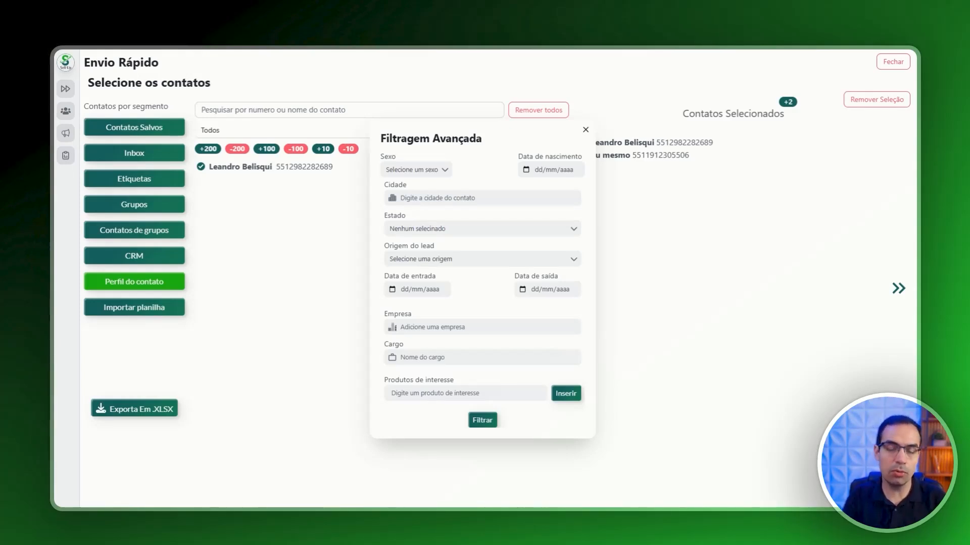
pyautogui.click(423, 171)
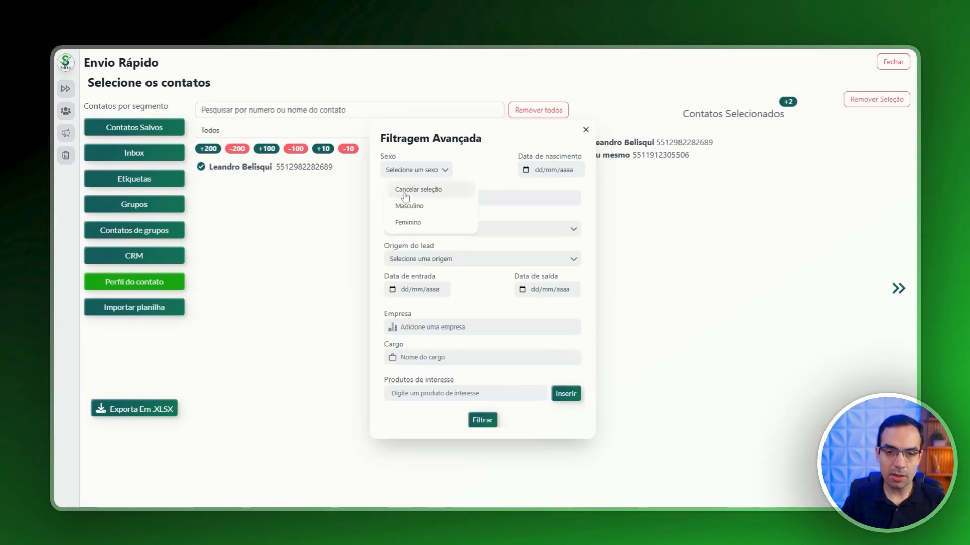
pyautogui.click(409, 206)
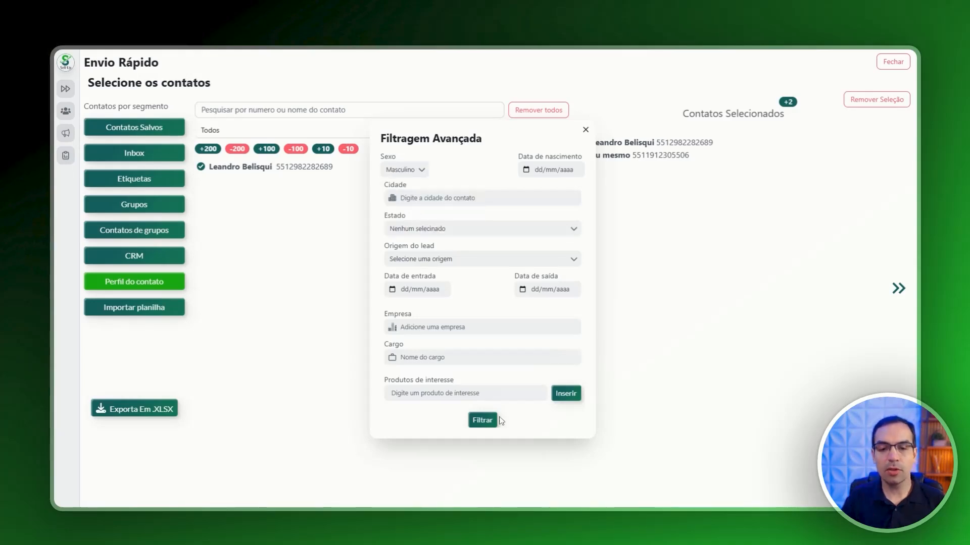
pyautogui.click(585, 130)
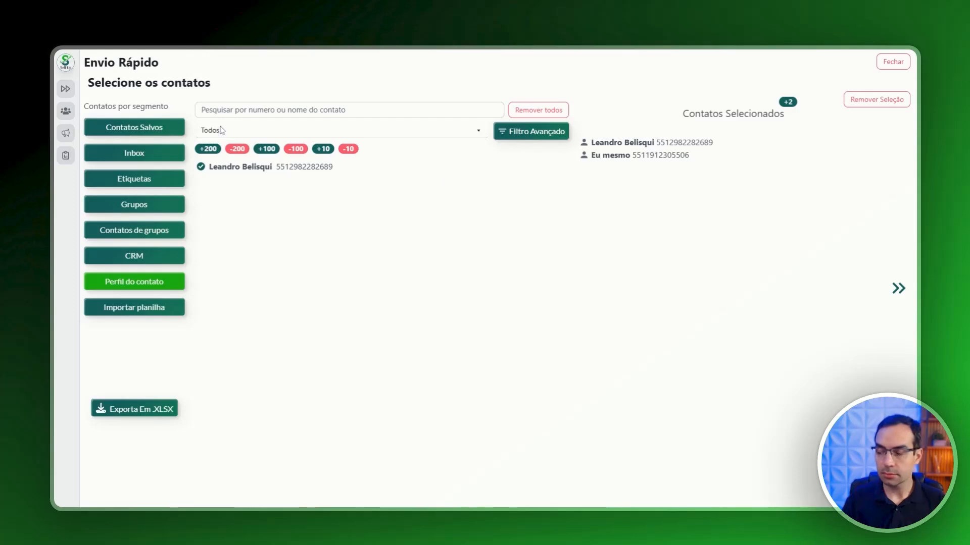
pyautogui.click(293, 143)
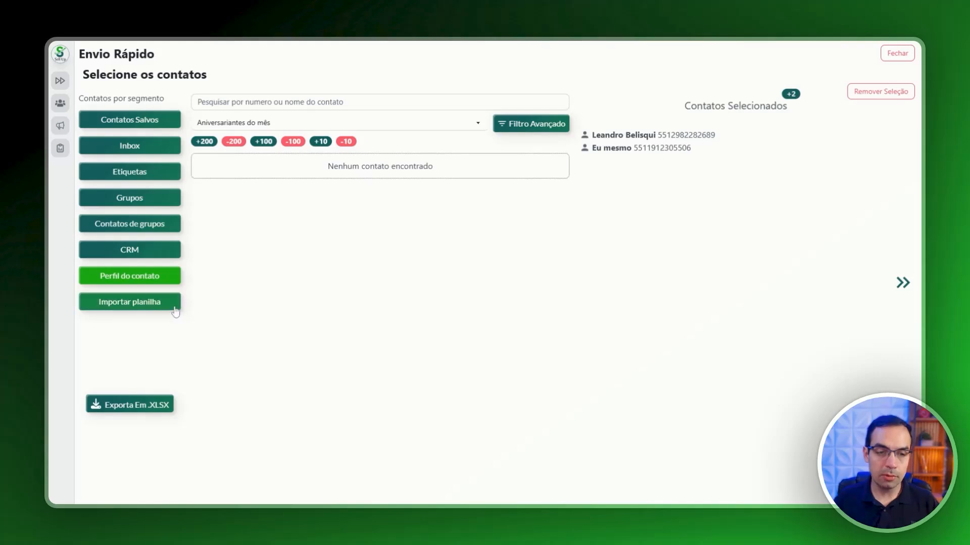
# - Examine the spreadsheet import dialog, its template and its international-number and 9th-digit options, and close it without importing
pyautogui.click(149, 310)
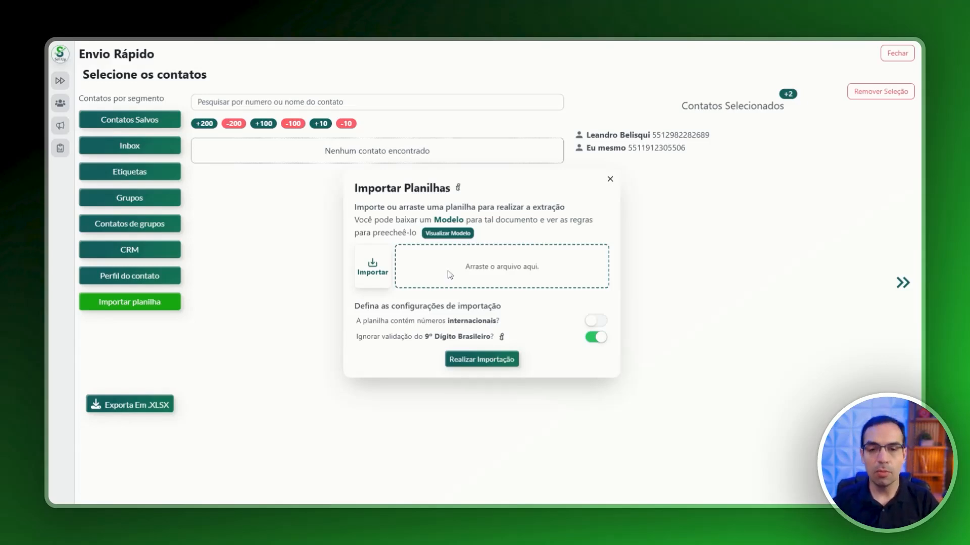
pyautogui.click(458, 235)
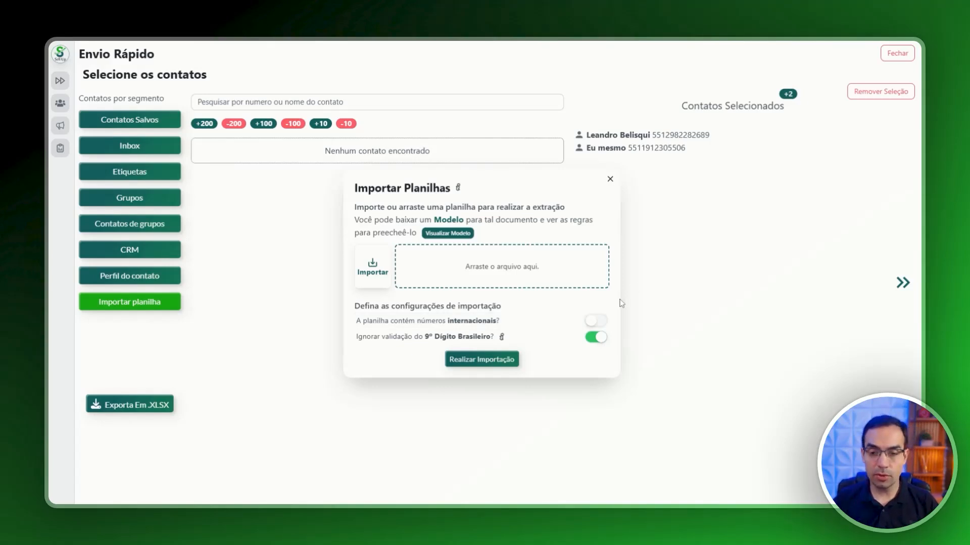
pyautogui.click(601, 322)
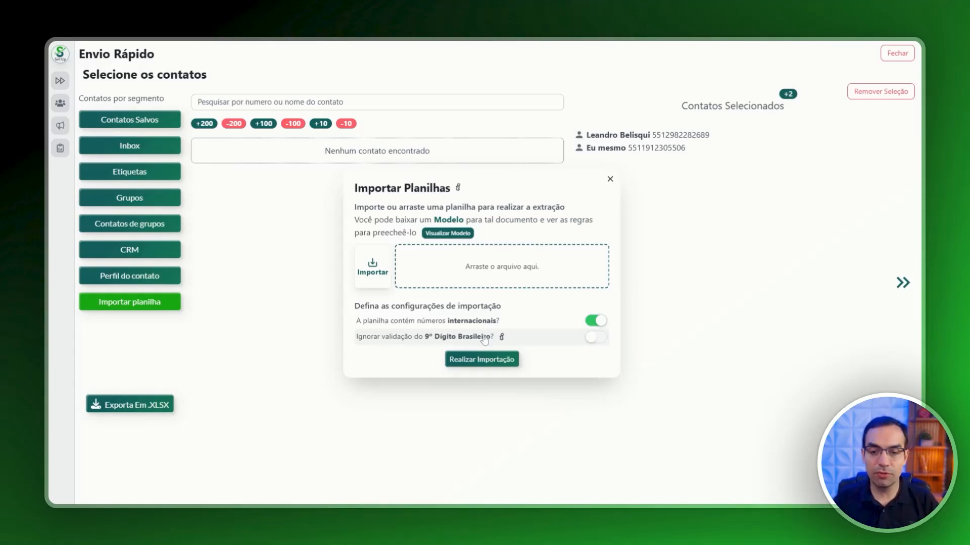
pyautogui.click(597, 338)
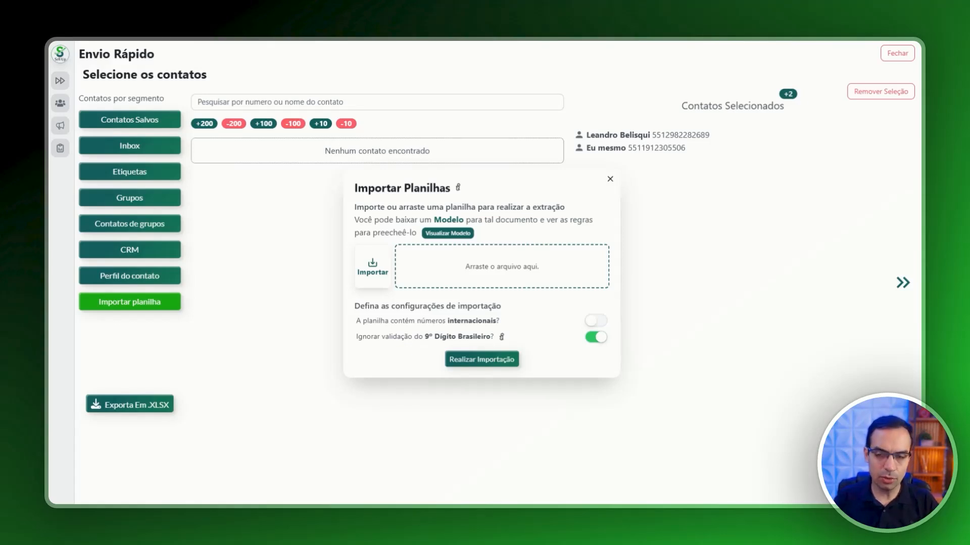
pyautogui.click(610, 179)
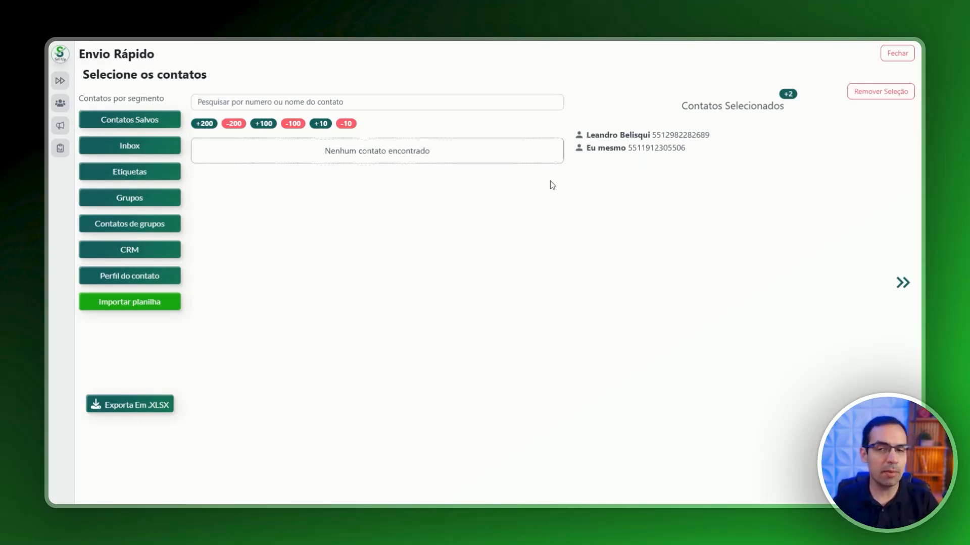
pyautogui.click(130, 306)
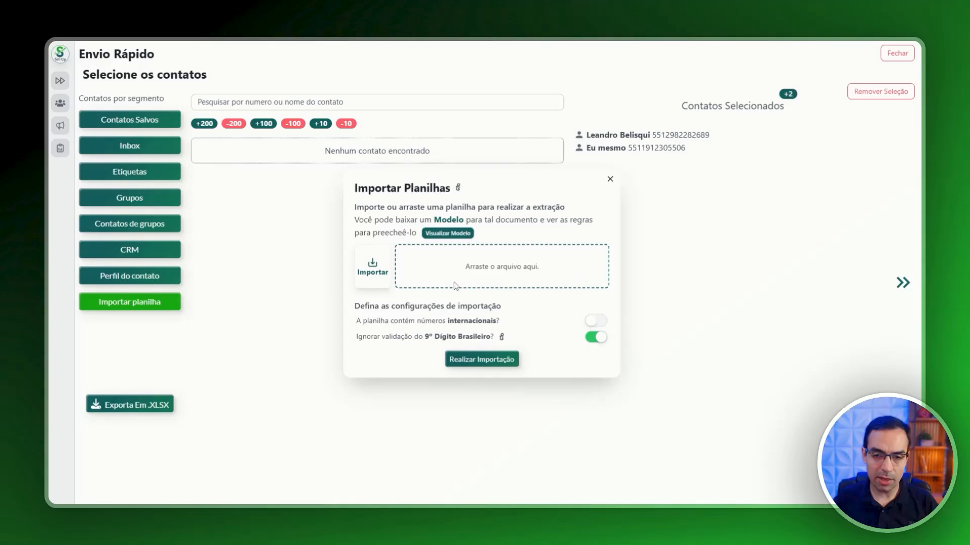
pyautogui.click(610, 179)
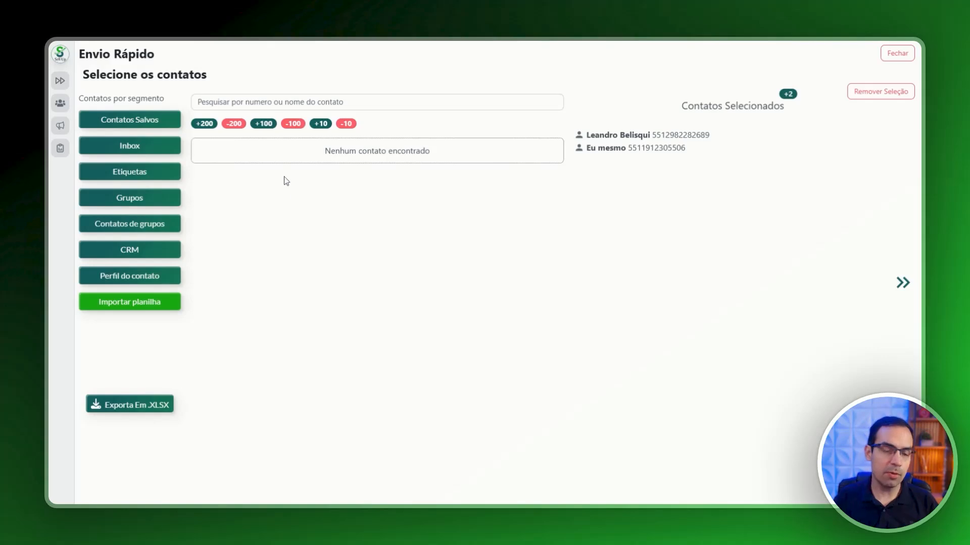
# - List the Inbox contacts, deselect and reselect the first contact, and proceed to the sending script
pyautogui.click(127, 149)
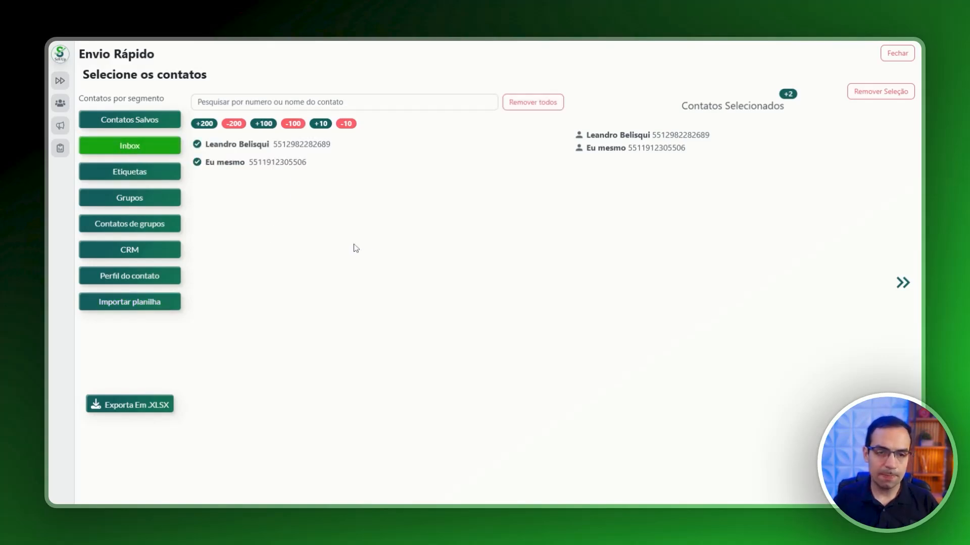
pyautogui.click(197, 145)
pyautogui.click(197, 146)
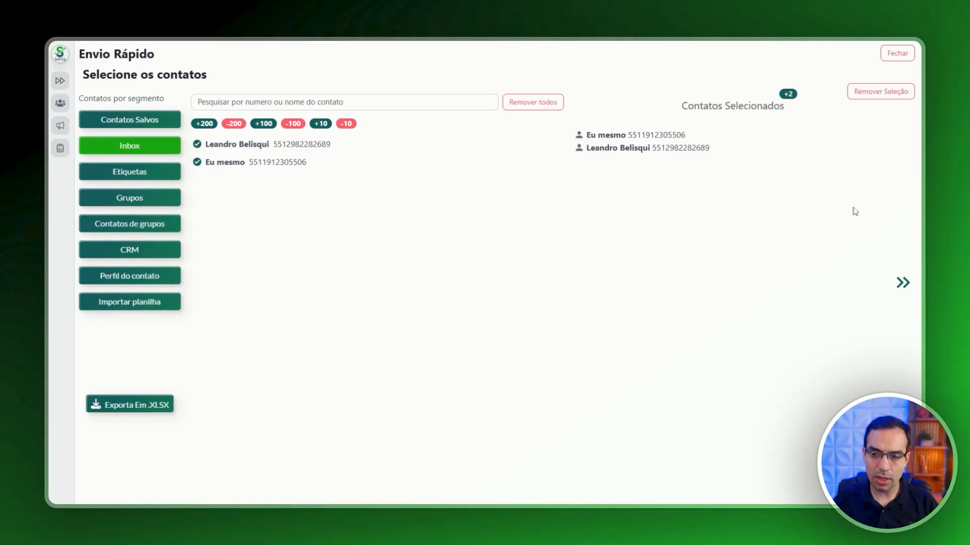
pyautogui.click(901, 284)
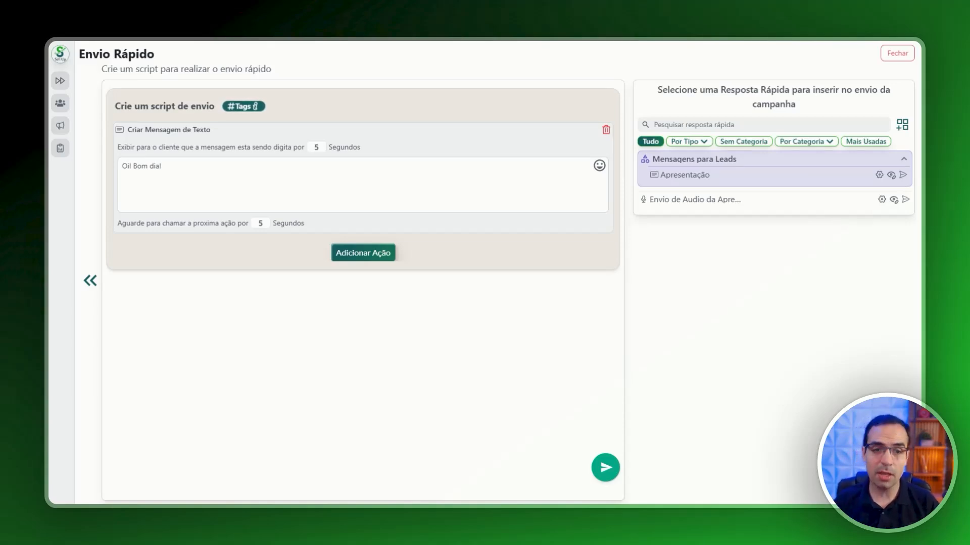
# - Replace the script's text message with the #saudação tag followed by an exclamation mark
pyautogui.moveTo(165, 166); pyautogui.dragTo(121, 167)
pyautogui.press('BackSpace')
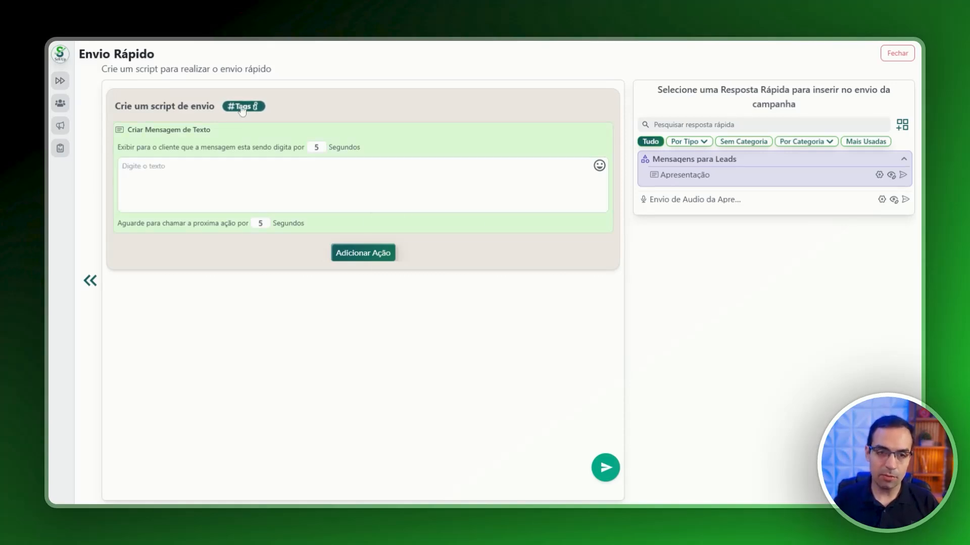
pyautogui.moveTo(257, 111)
pyautogui.click(290, 228)
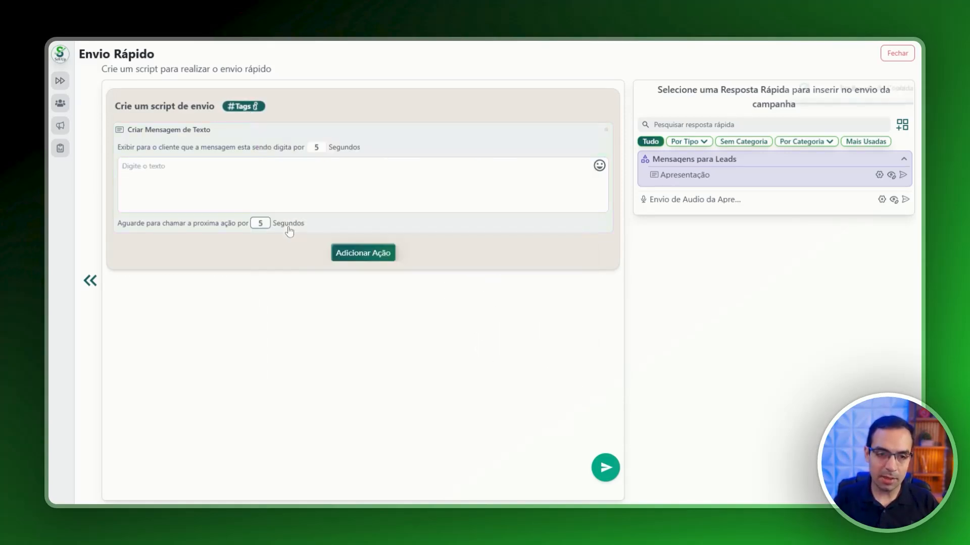
pyautogui.click(268, 182)
pyautogui.hotkey('ctrl', 'v')
pyautogui.write('!')
# - Add the #periodo-dia tag and a comma after the greeting tag in the message
pyautogui.moveTo(250, 106)
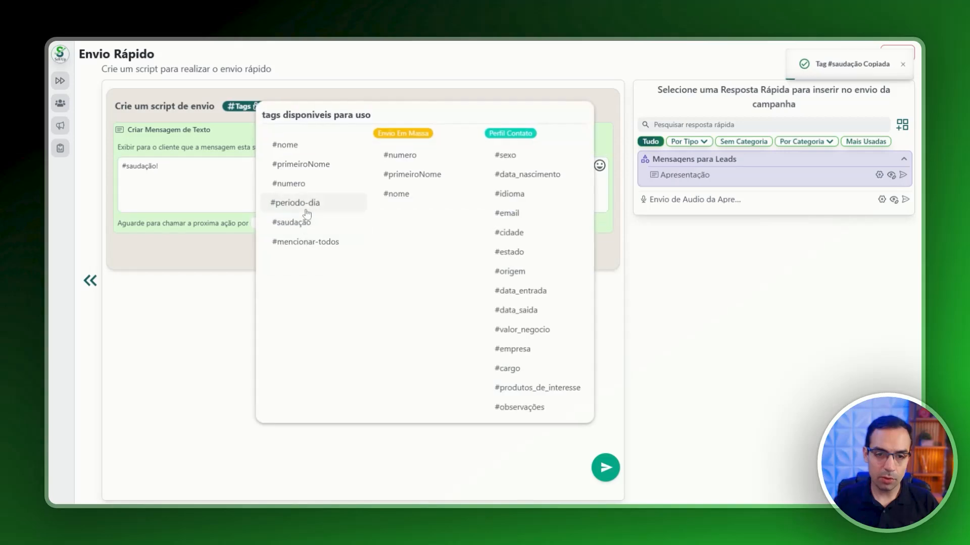
pyautogui.click(304, 207)
pyautogui.click(260, 176)
pyautogui.hotkey('ctrl', 'v')
pyautogui.write(',')
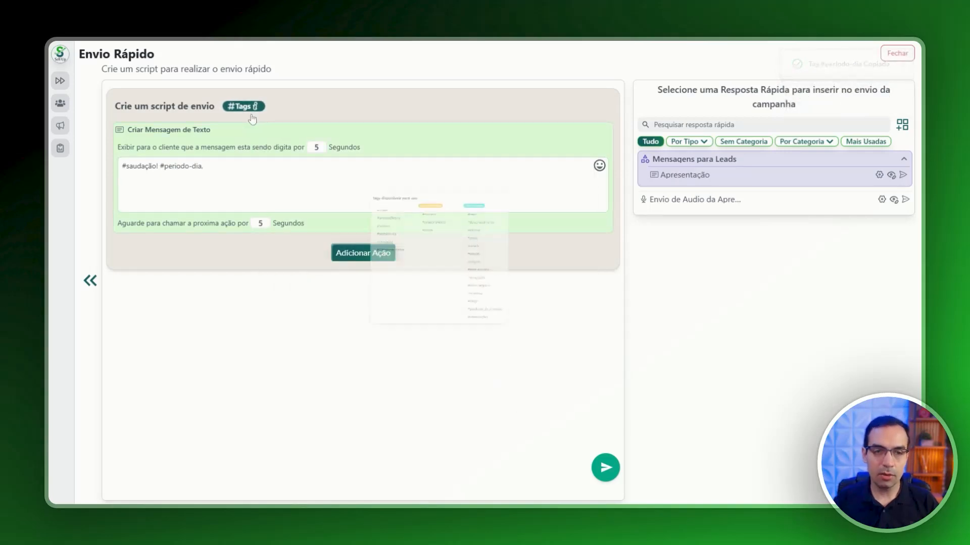
# - Add the #primeiroNome tag with an exclamation mark to end the greeting and start a new line
pyautogui.click(323, 166)
pyautogui.click(324, 187)
pyautogui.hotkey('ctrl', 'v')
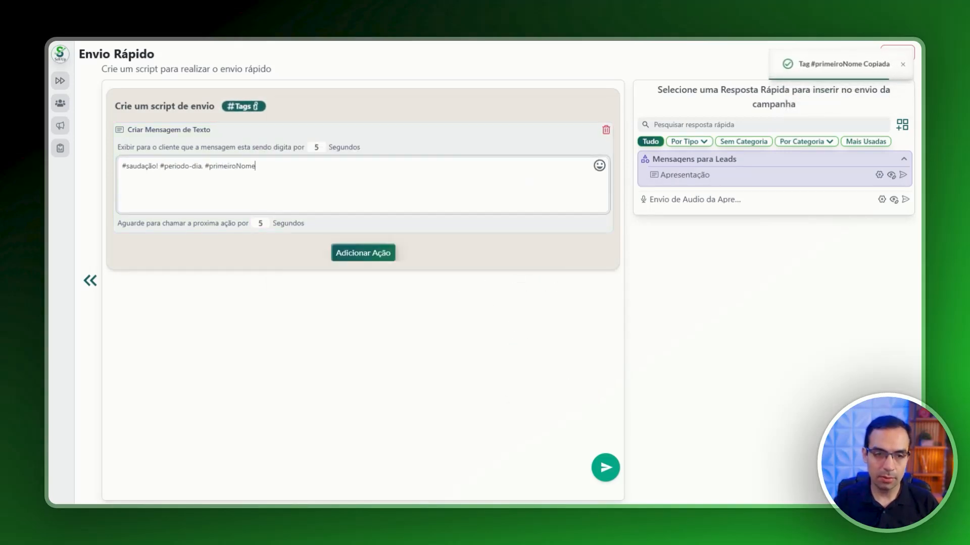
pyautogui.write('!')
pyautogui.press('Return')
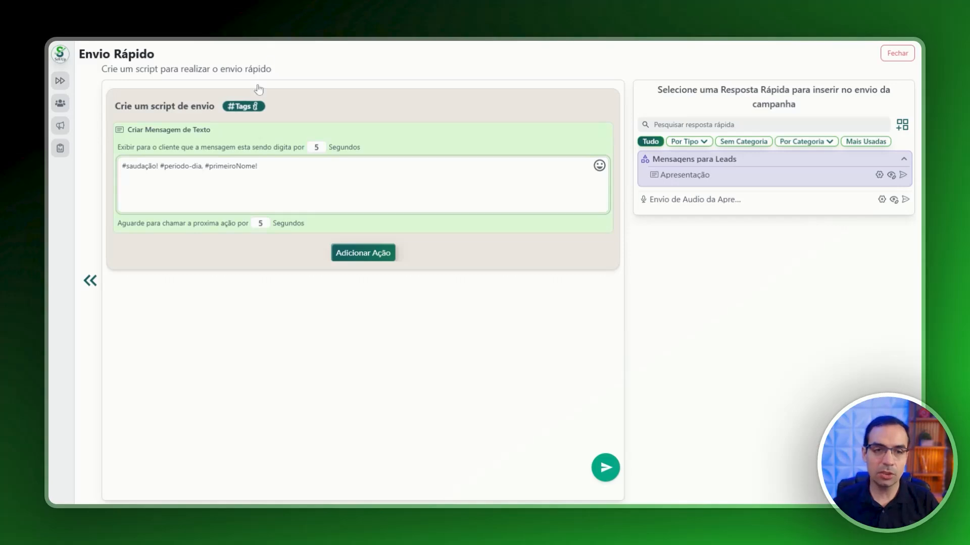
# - Review the available tags and add the line "Tudo bem com você?" below the greeting, separated by a blank line
pyautogui.click(255, 107)
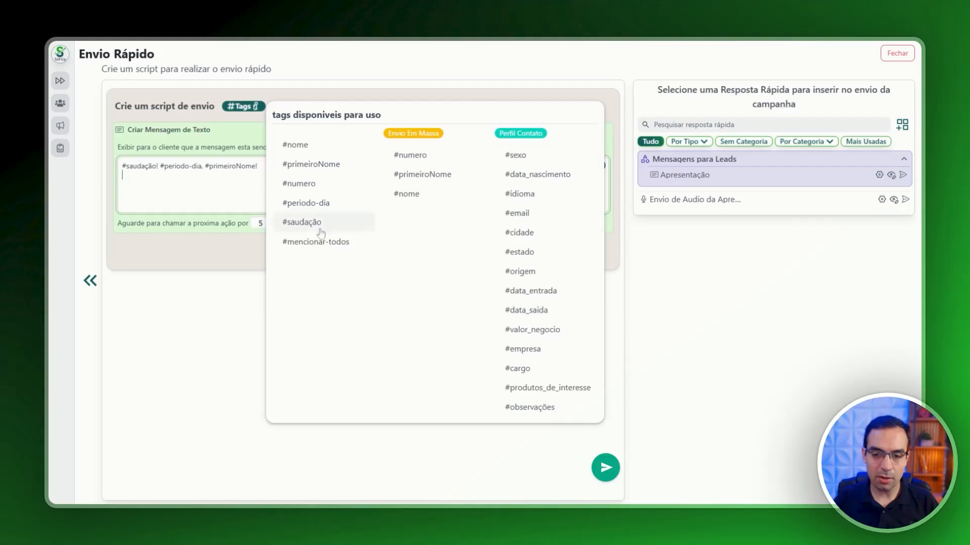
pyautogui.click(190, 142)
pyautogui.click(324, 178)
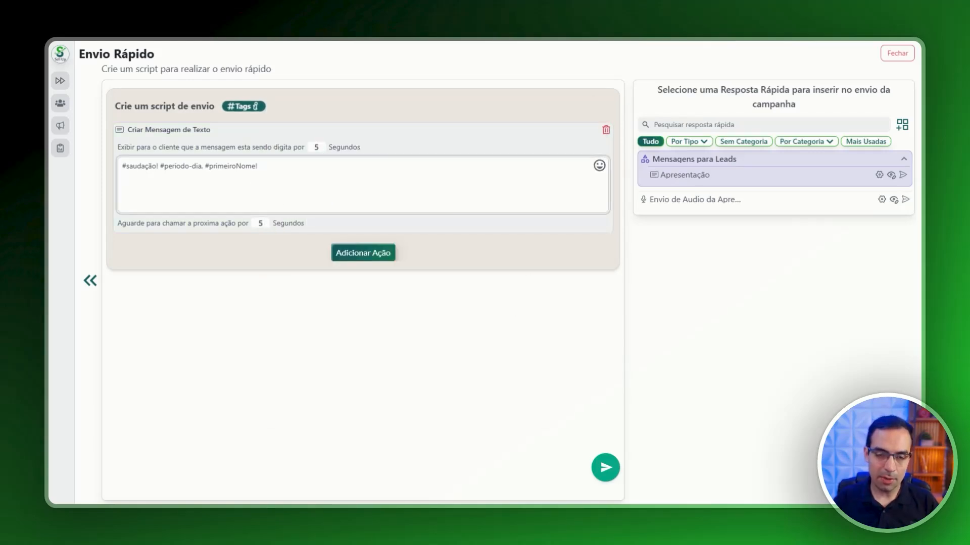
pyautogui.press('Return')
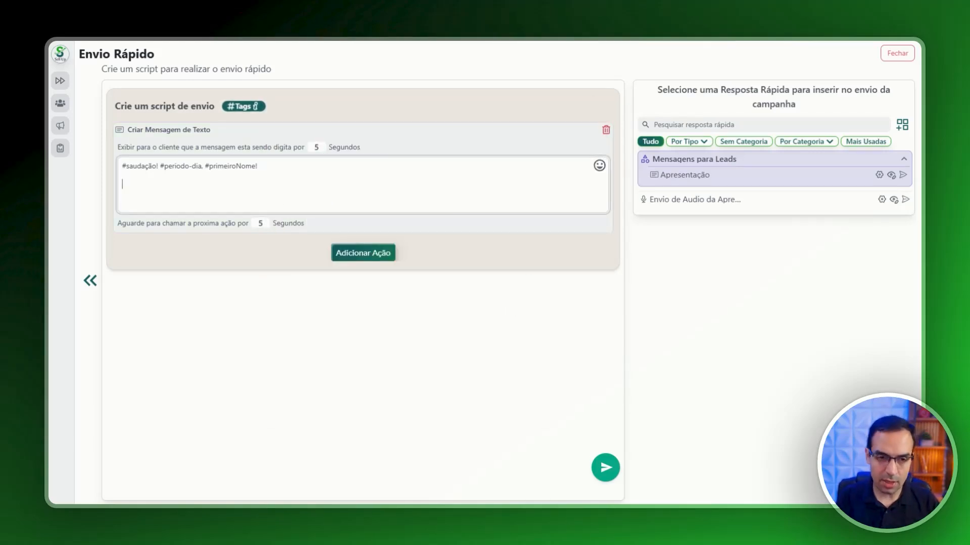
pyautogui.write('Tudo bem com você?')
# - Add an audio message action to the script and record an audio clip about 7 seconds long for it
pyautogui.click(364, 252)
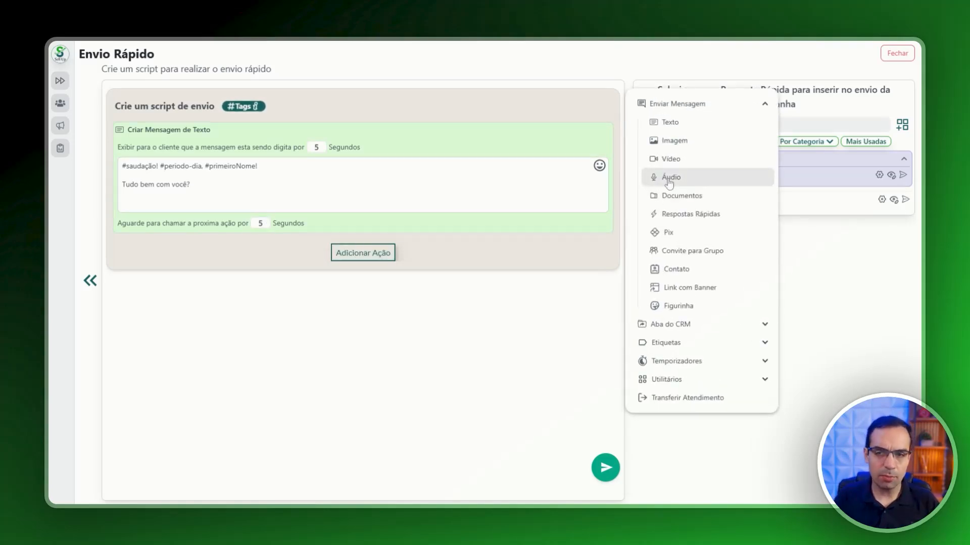
pyautogui.click(668, 177)
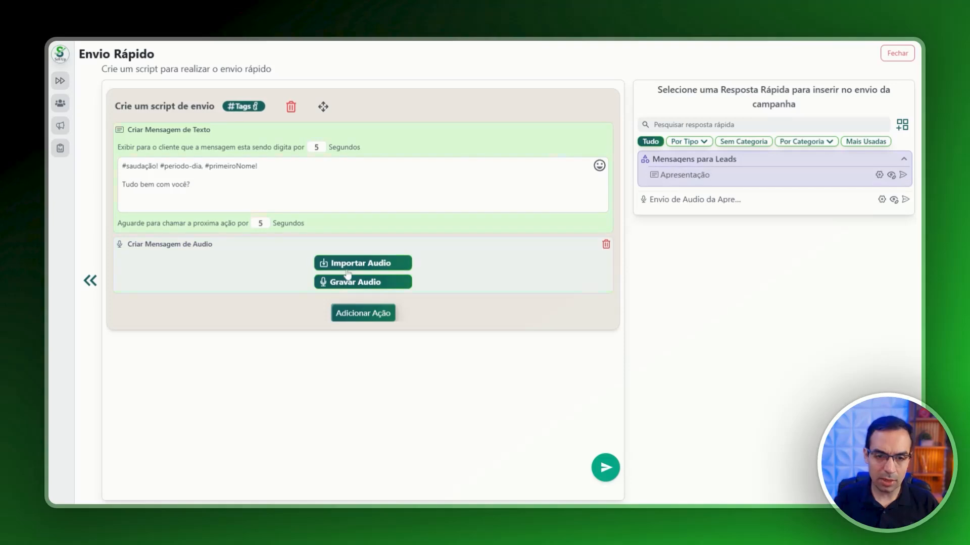
pyautogui.click(336, 282)
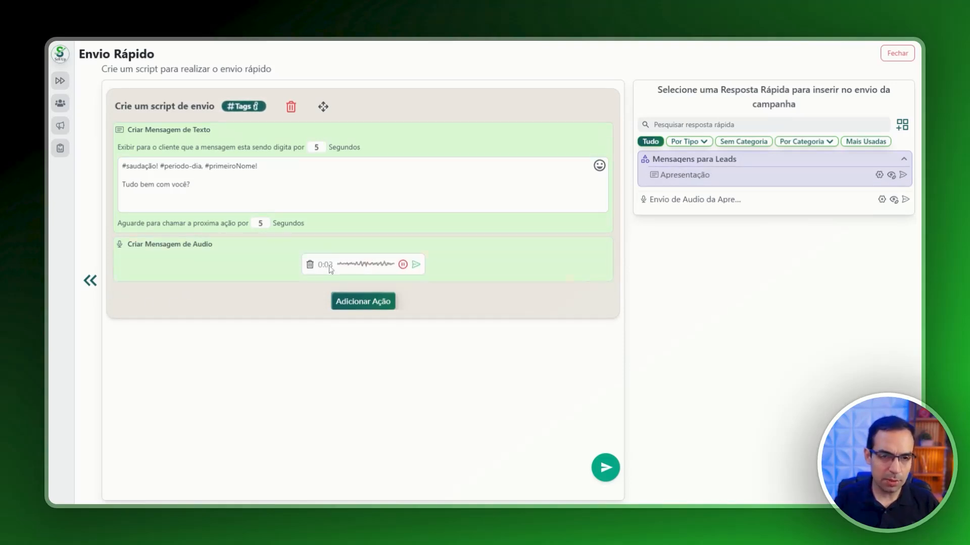
pyautogui.click(416, 265)
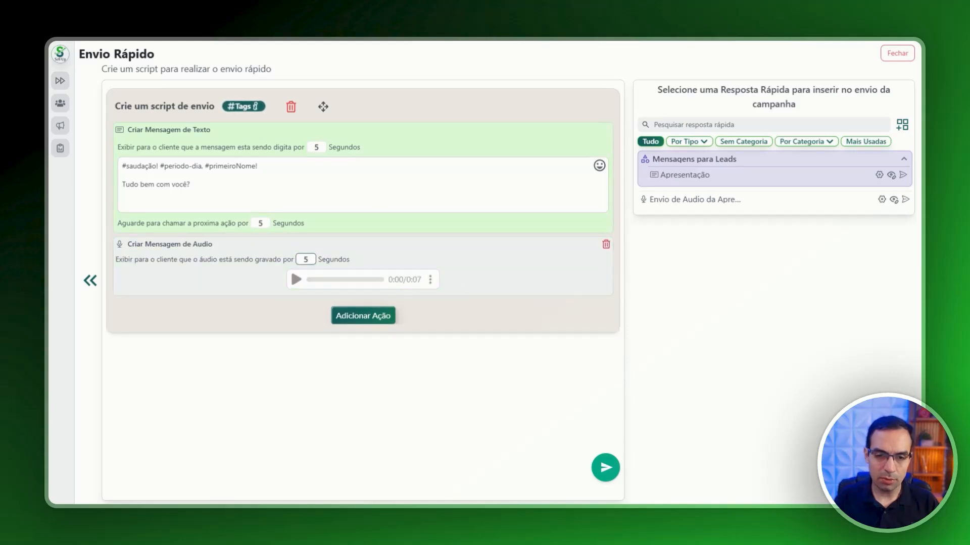
# - Add a 10-second wait action to the script and place it between the text message and the audio message
pyautogui.click(369, 318)
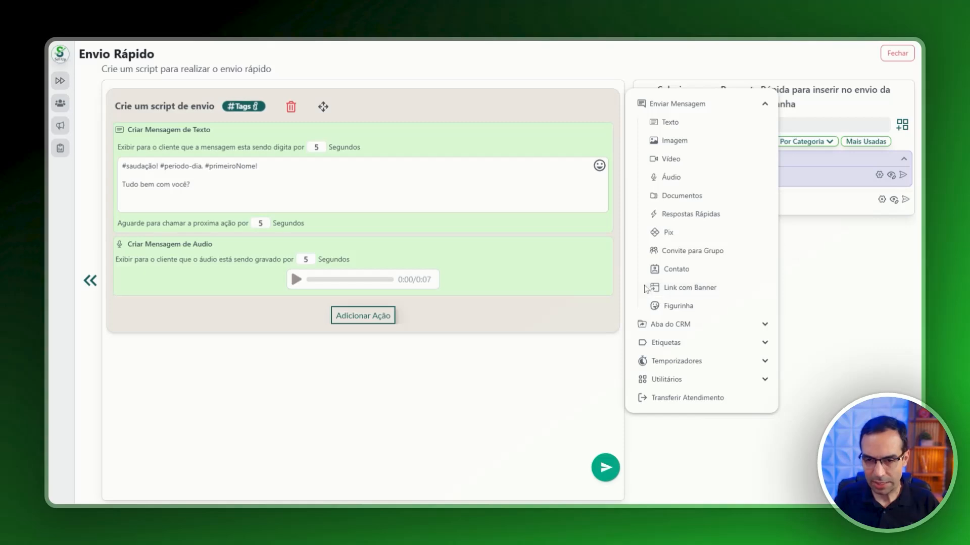
pyautogui.click(708, 362)
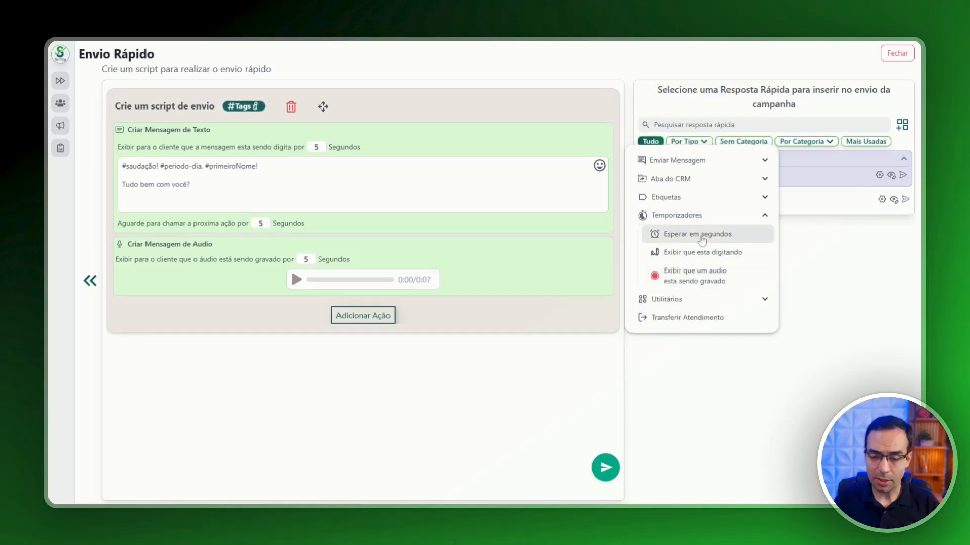
pyautogui.click(701, 238)
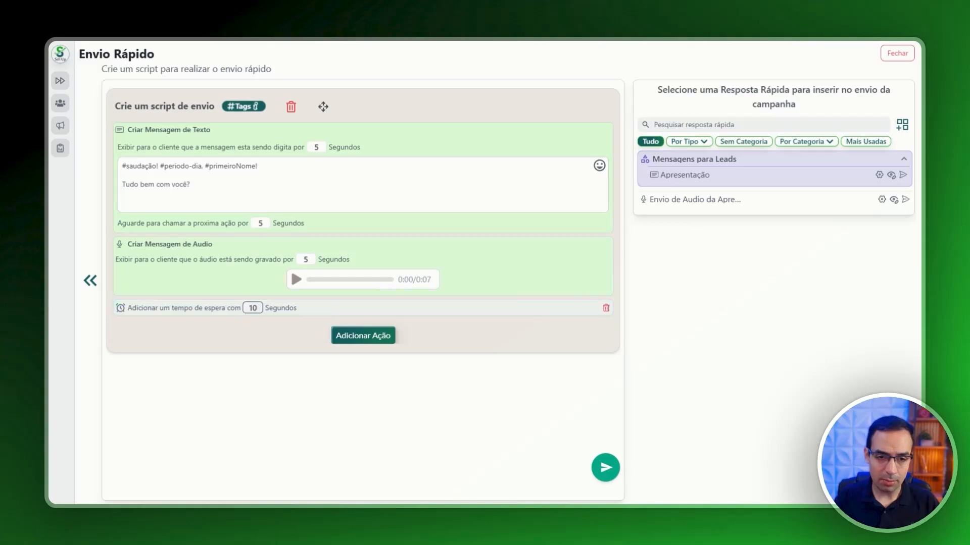
pyautogui.click(161, 310)
pyautogui.moveTo(539, 309); pyautogui.dragTo(536, 255)
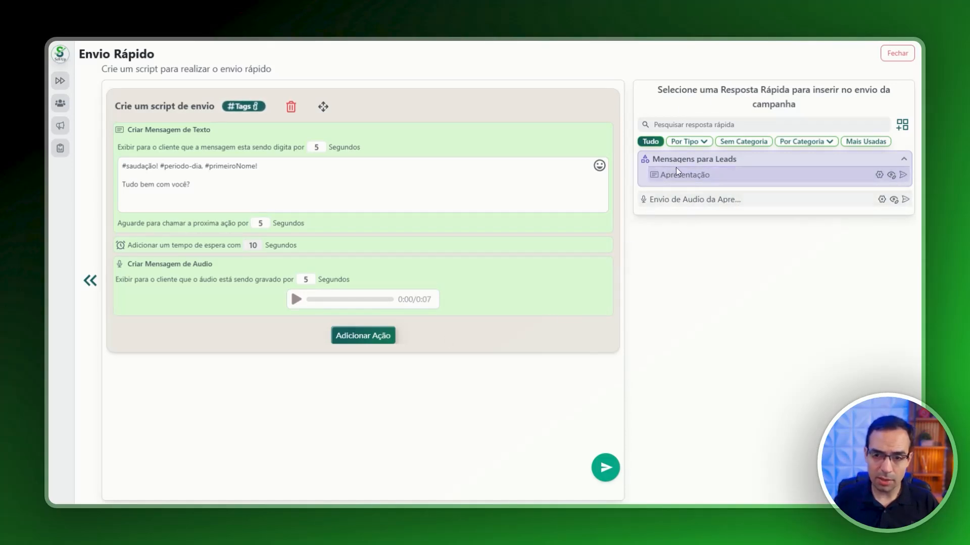
# - Insert the Apresentação quick reply into the script and delete the CRM and text message actions it adds
pyautogui.click(758, 161)
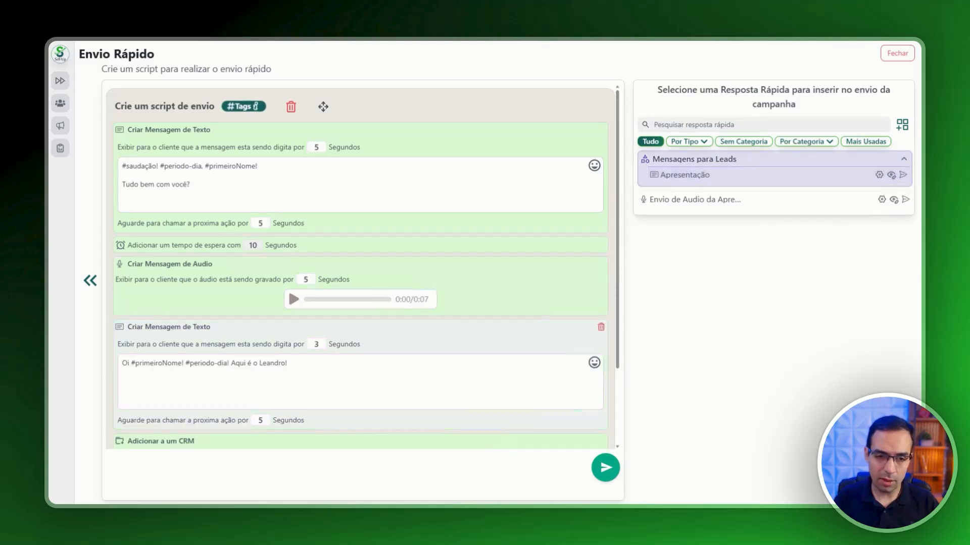
pyautogui.scroll(-2, 158, 349)
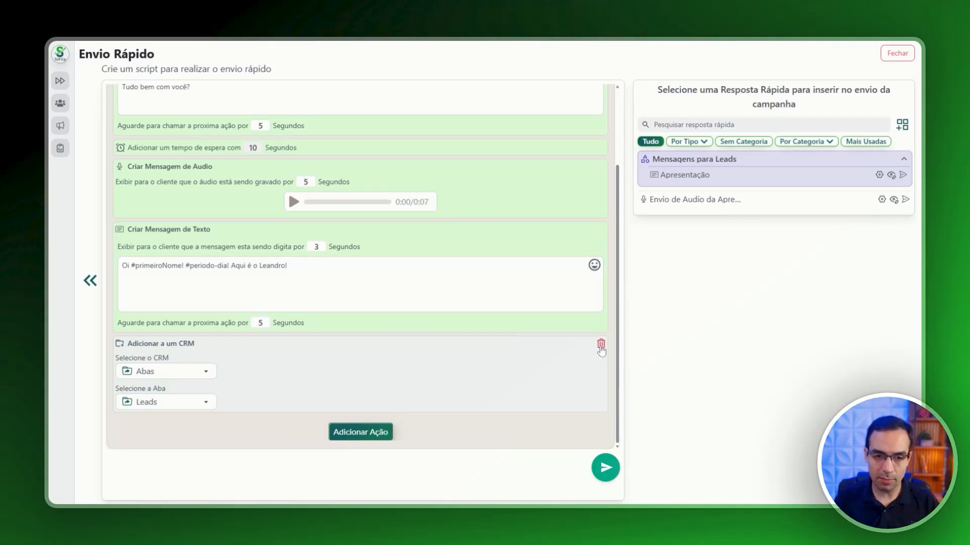
pyautogui.click(601, 344)
pyautogui.click(600, 310)
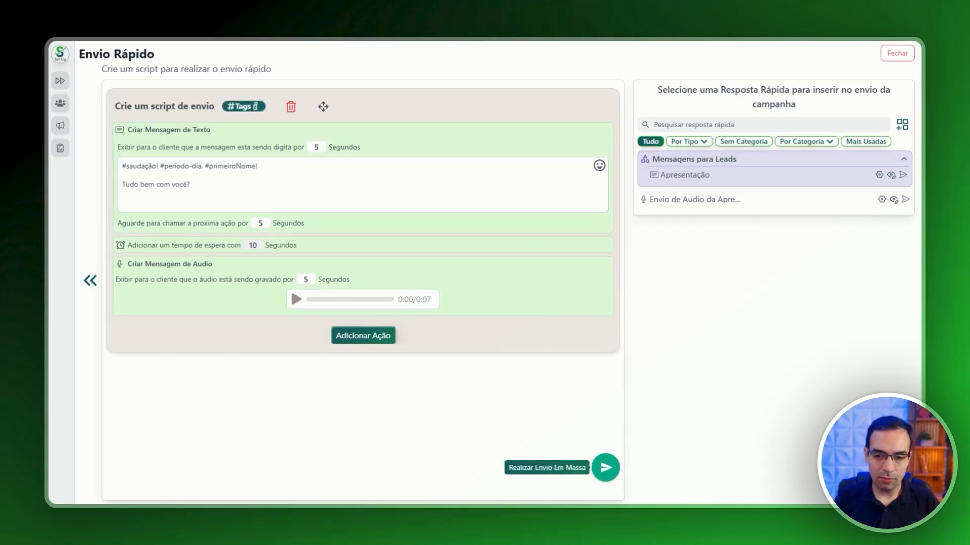
# - In the bulk-send settings, set the interval between sends to 25 seconds and the pause time to 130 seconds
pyautogui.click(608, 473)
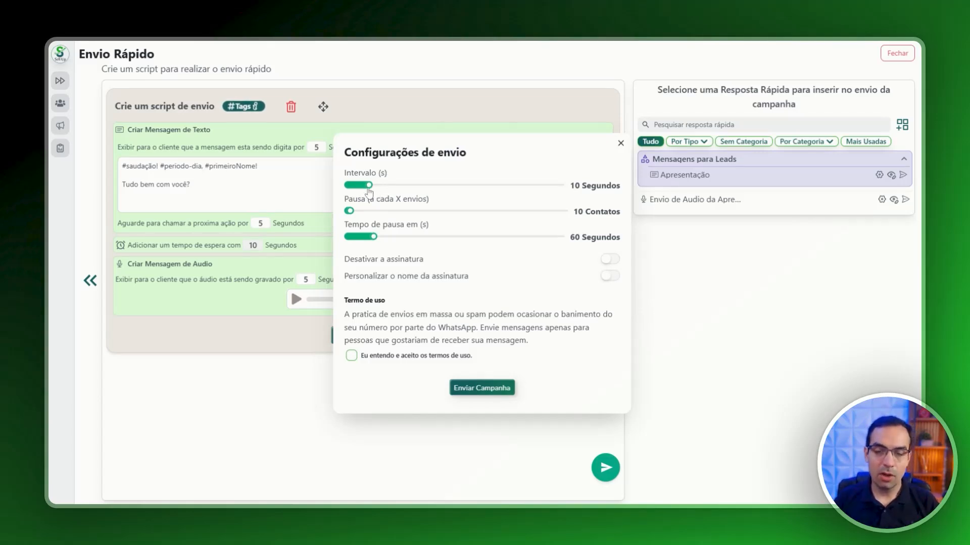
pyautogui.moveTo(368, 188); pyautogui.dragTo(387, 190)
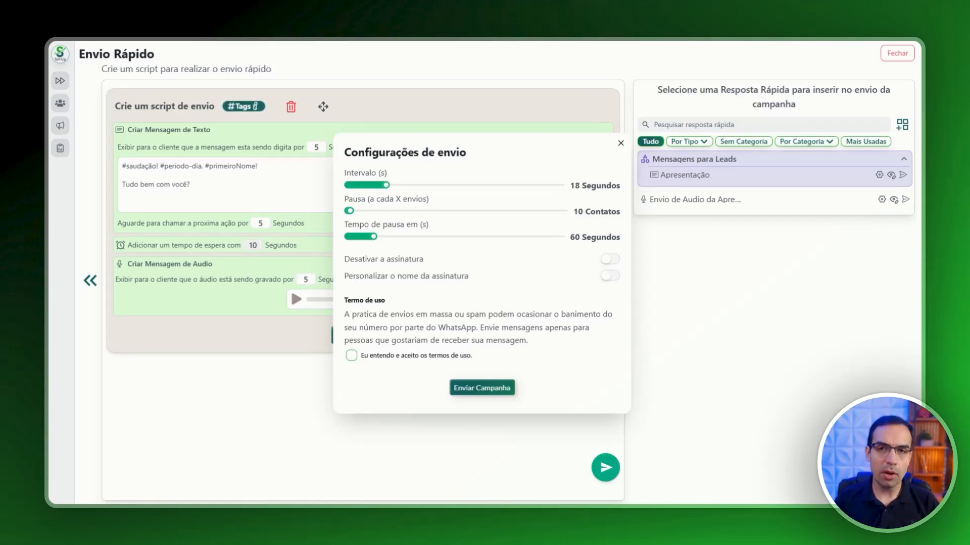
pyautogui.press('Right')
pyautogui.press('Right')
pyautogui.press('Right')
pyautogui.press('Right')
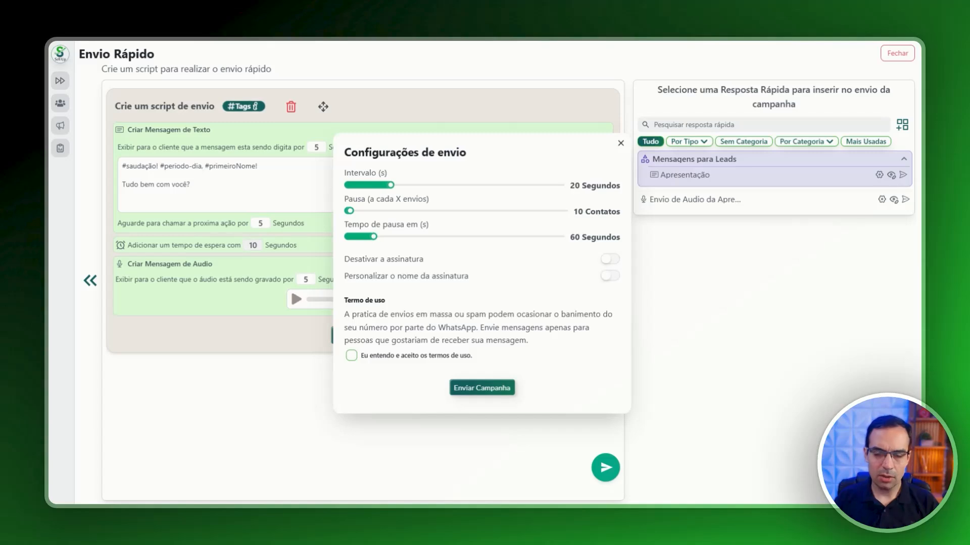
pyautogui.press('Left')
pyautogui.press('Left')
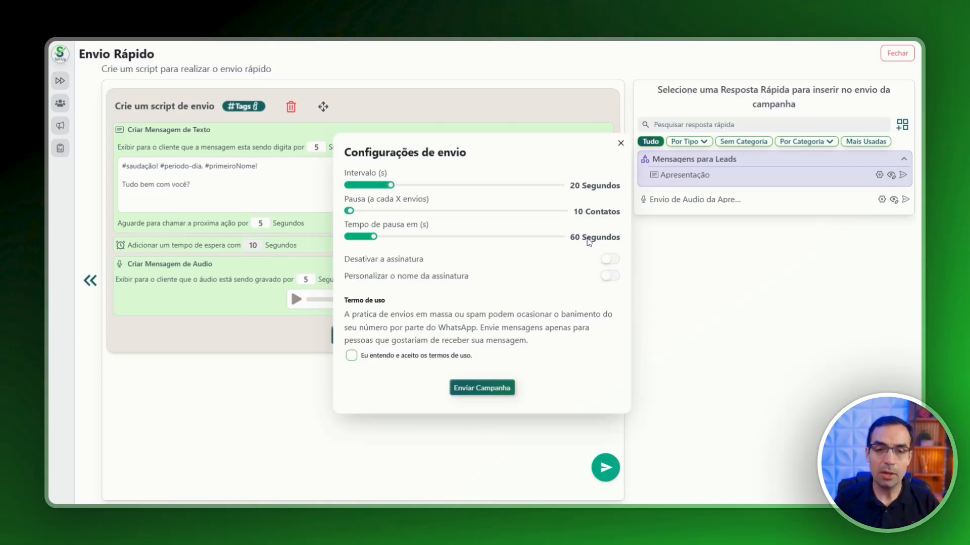
pyautogui.moveTo(390, 190); pyautogui.dragTo(402, 190)
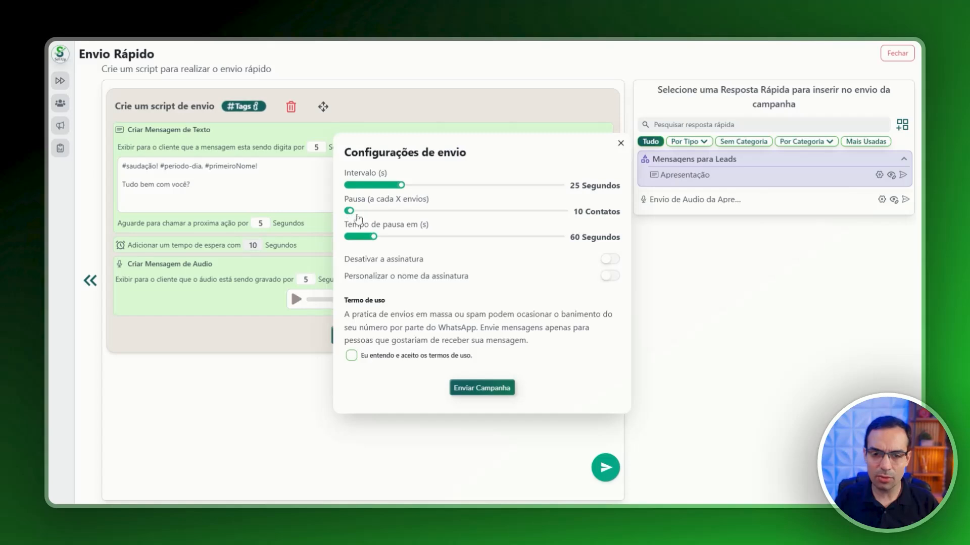
pyautogui.moveTo(373, 237); pyautogui.dragTo(404, 233)
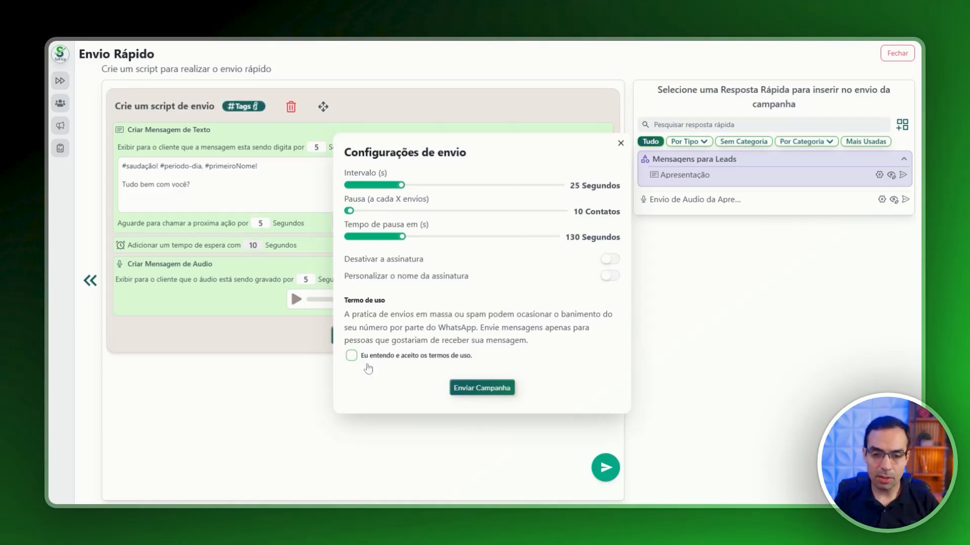
# - Accept the terms of use and send the campaign, closing the quick-send screen once sending is finished
pyautogui.click(351, 356)
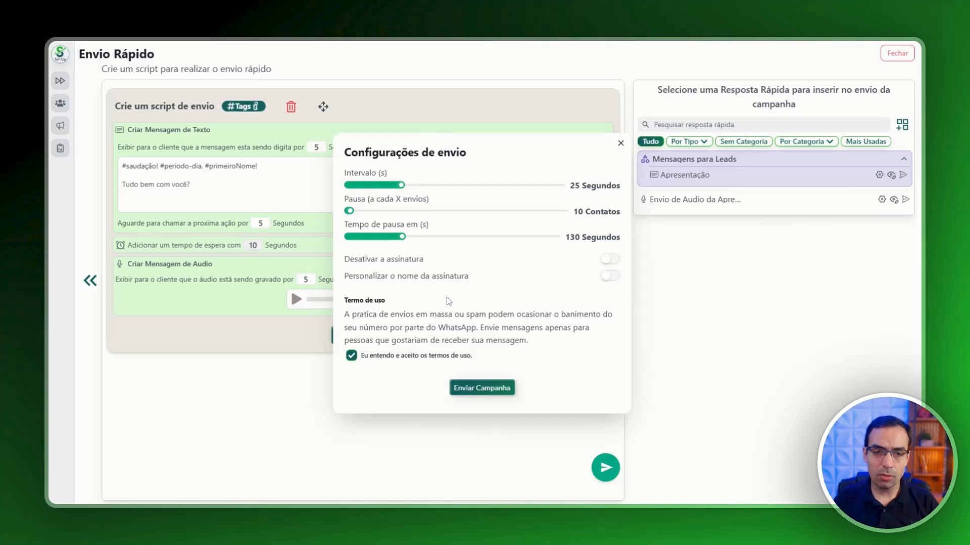
pyautogui.click(489, 389)
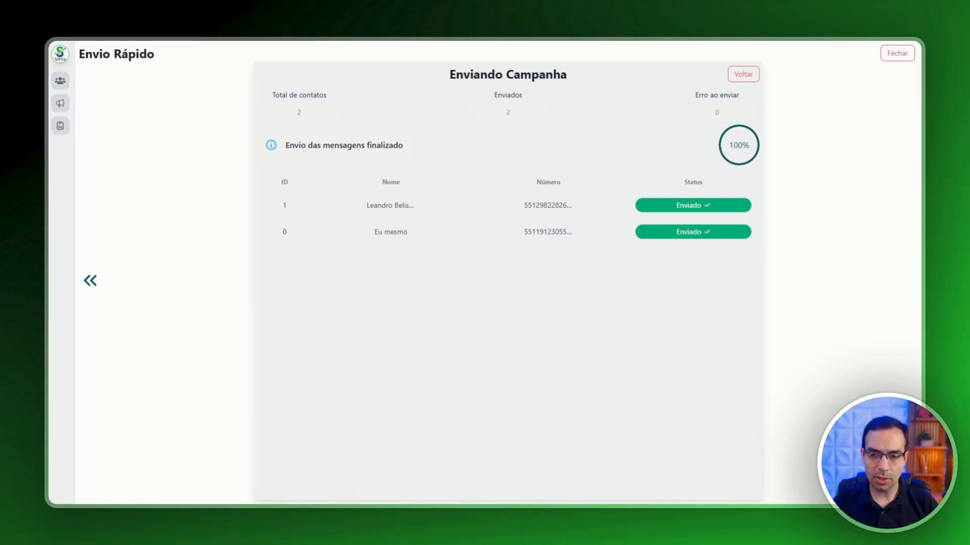
pyautogui.click(897, 53)
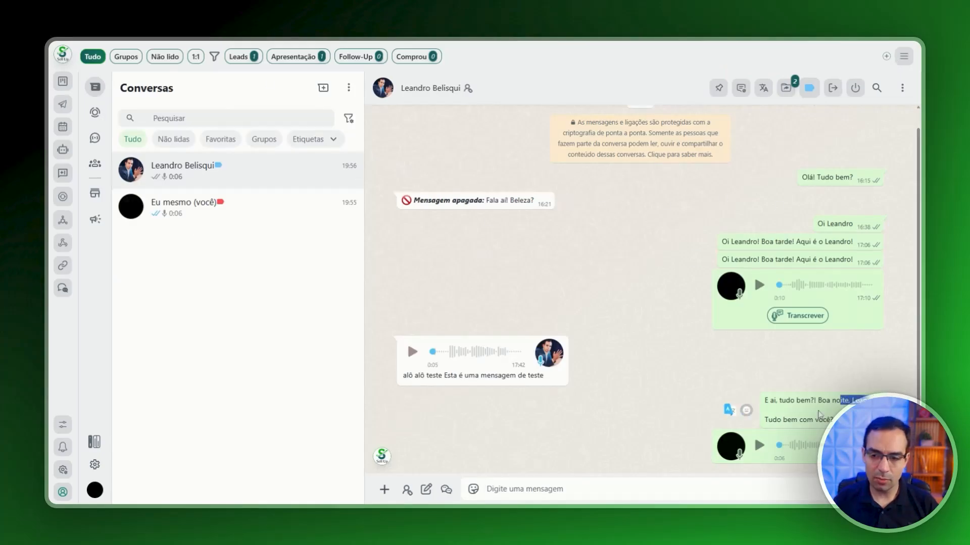
# - Examine the personalised greeting and audio message delivered in both recipients' conversations
pyautogui.moveTo(821, 420); pyautogui.dragTo(836, 402)
pyautogui.click(846, 421)
pyautogui.click(870, 415)
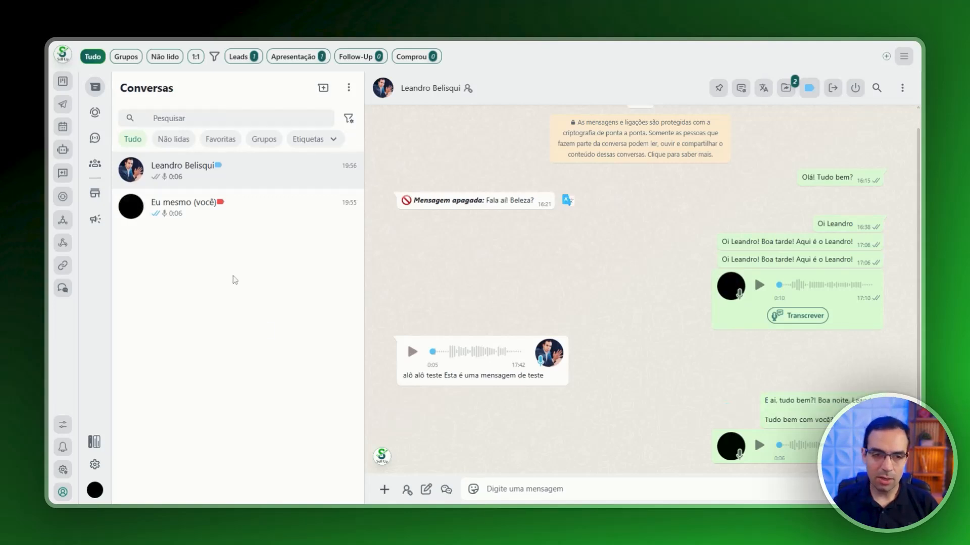
pyautogui.click(296, 222)
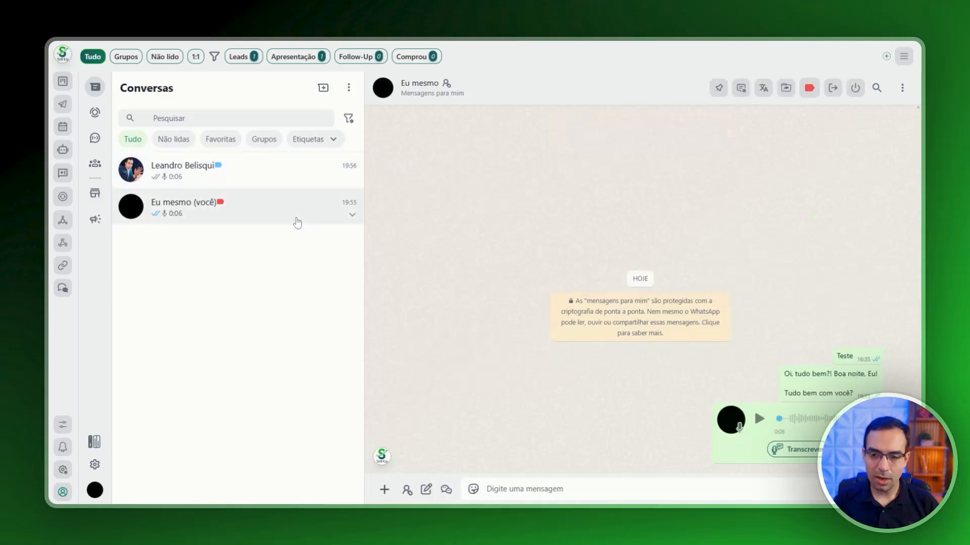
pyautogui.click(296, 174)
pyautogui.click(287, 218)
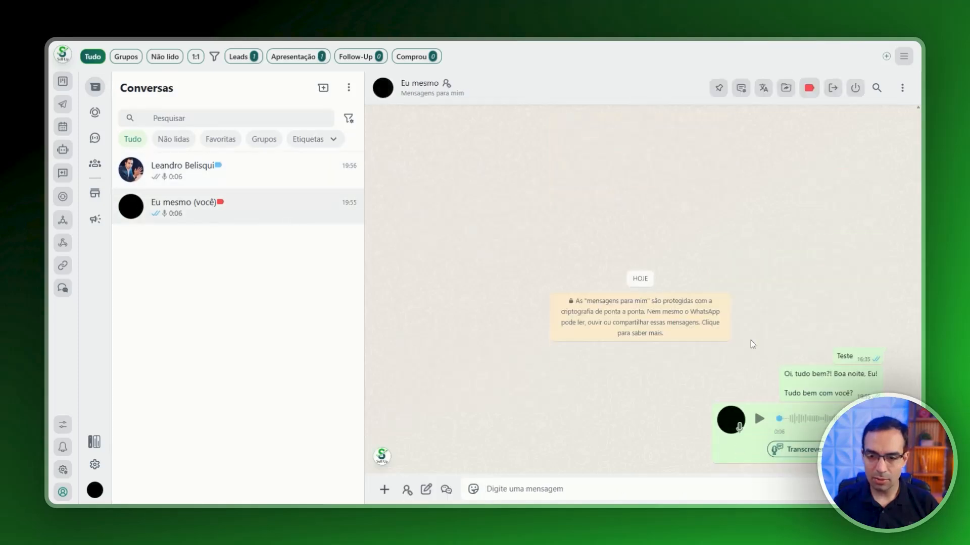
pyautogui.moveTo(810, 375); pyautogui.dragTo(781, 393)
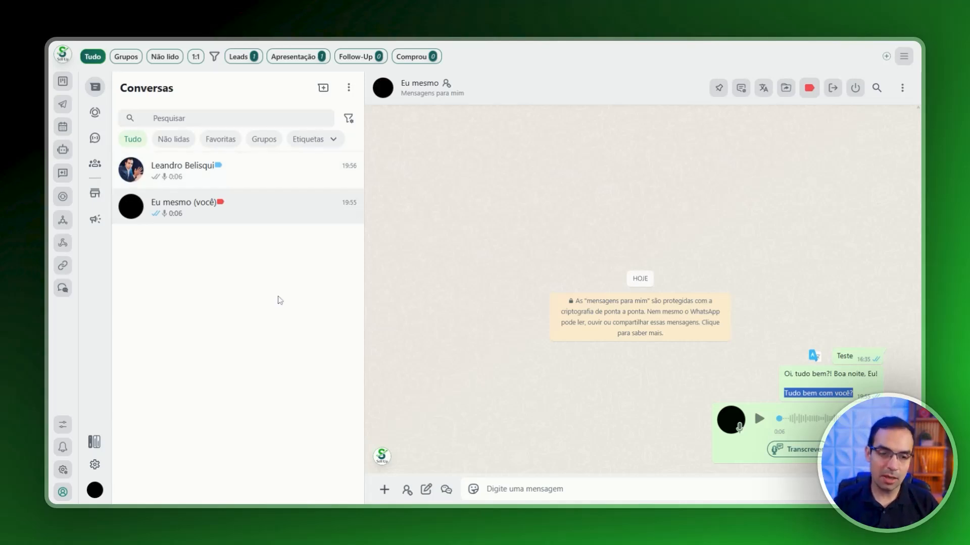
pyautogui.click(285, 170)
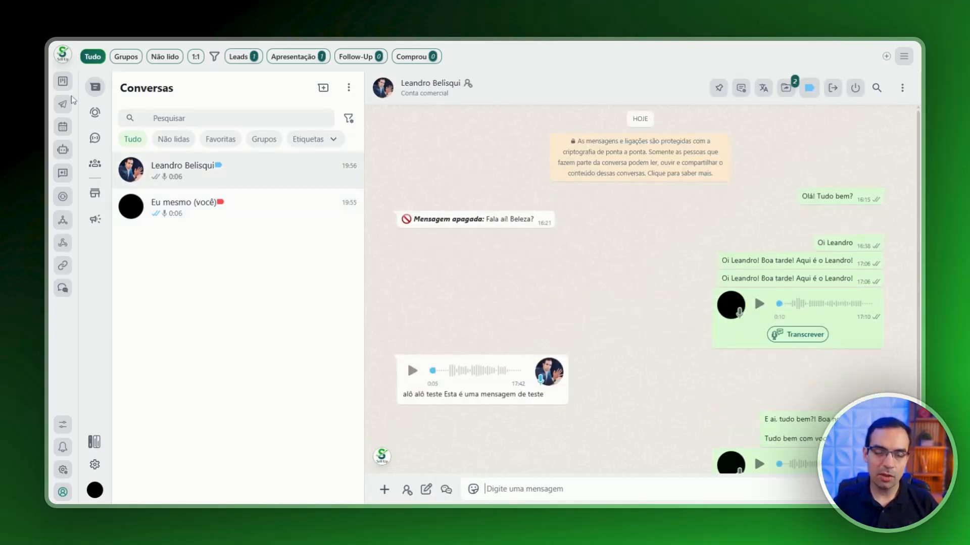